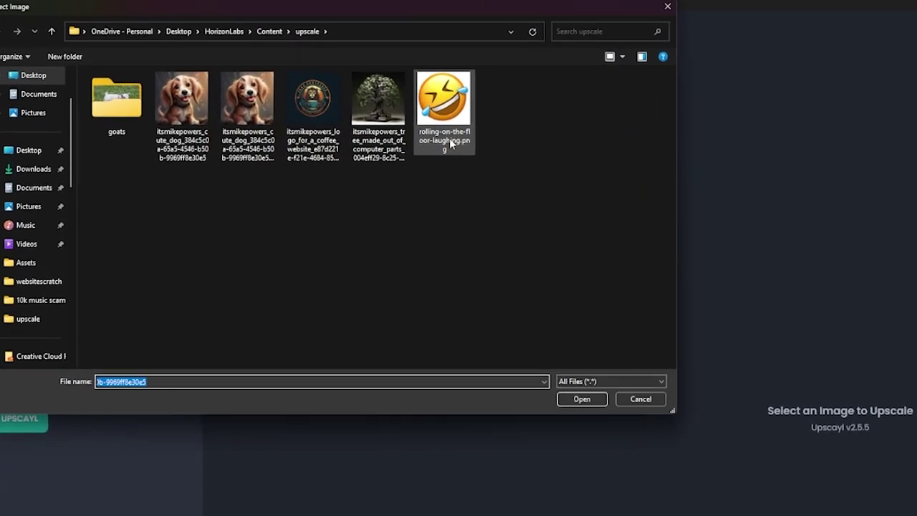
# Load rolling-on-the-floor-laughing.png and upscale it from 100x100 to 400x400.
pyautogui.doubleClick(451, 144)
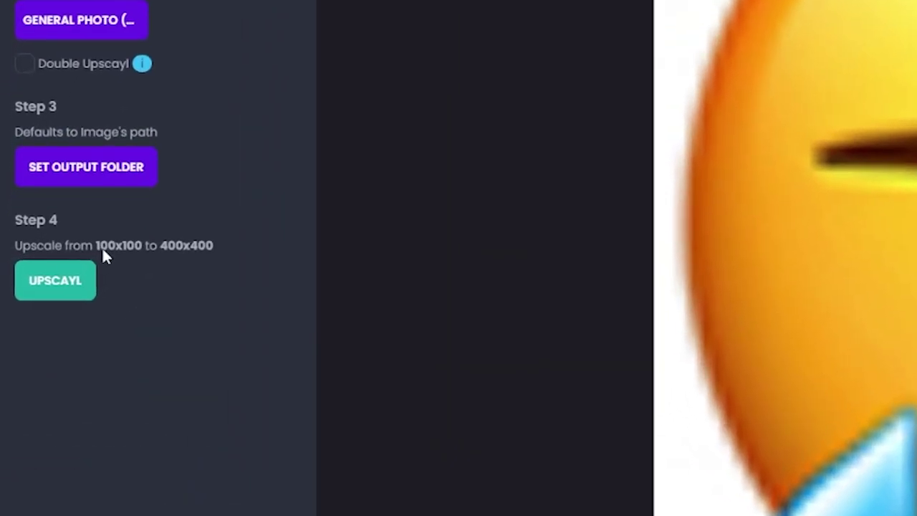
pyautogui.click(68, 280)
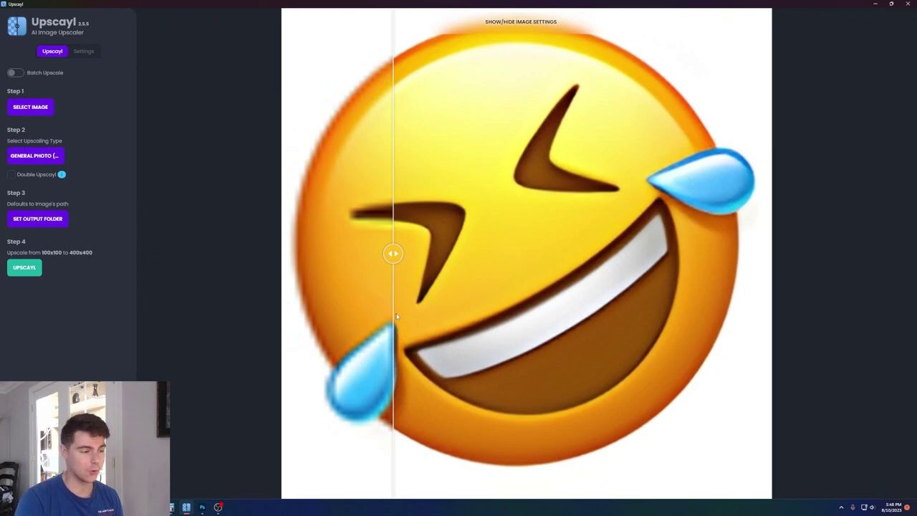
# Drag the before/after slider to compare the original and 400x400 upscaled emoji.
pyautogui.moveTo(420, 310); pyautogui.dragTo(509, 278)
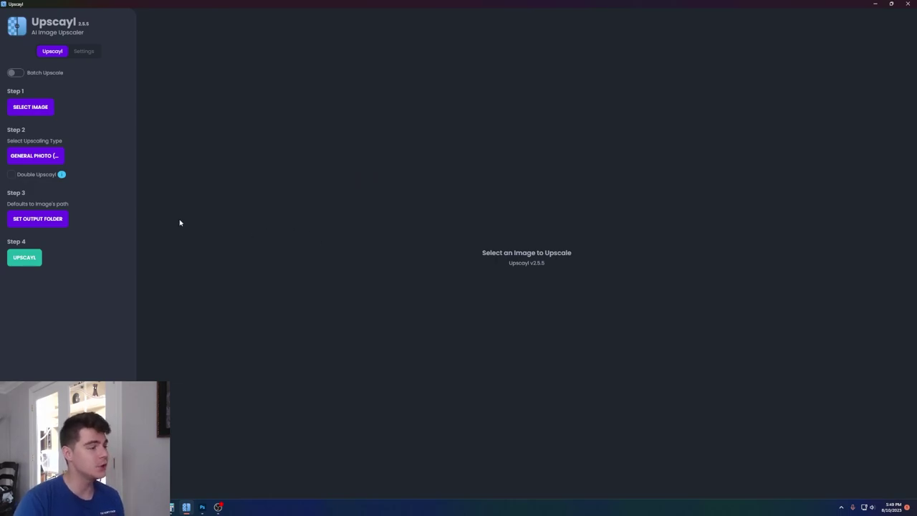
# Load the 400x400 emoji, upscale it to 1600x1600, compare, and close the Photos viewer.
pyautogui.click(38, 108)
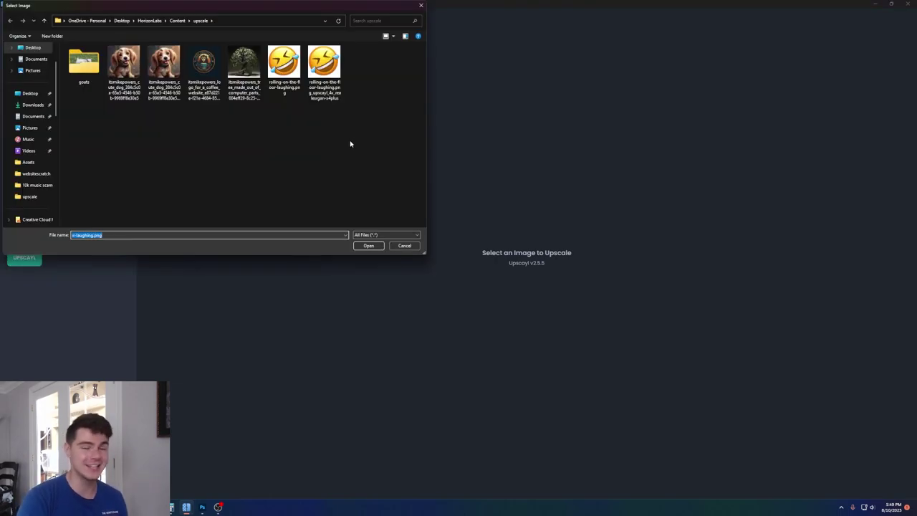
pyautogui.doubleClick(326, 97)
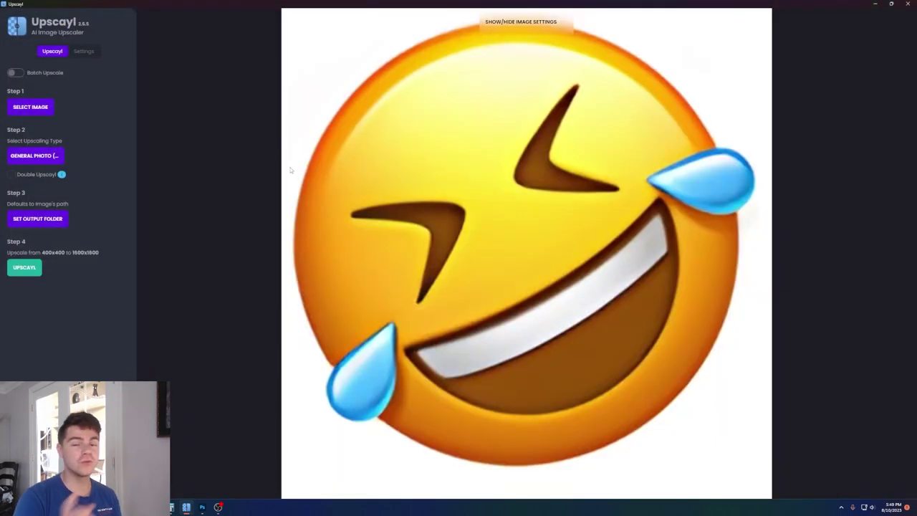
pyautogui.click(34, 270)
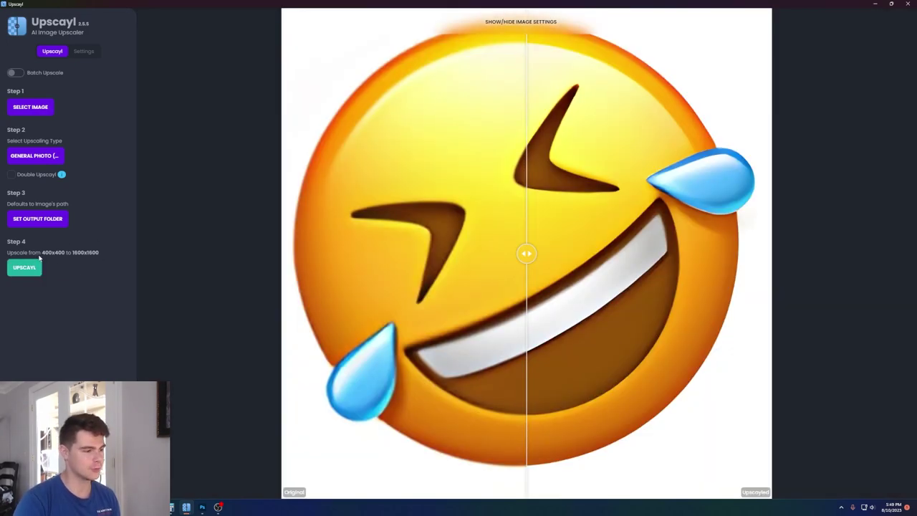
pyautogui.moveTo(530, 287); pyautogui.dragTo(282, 286)
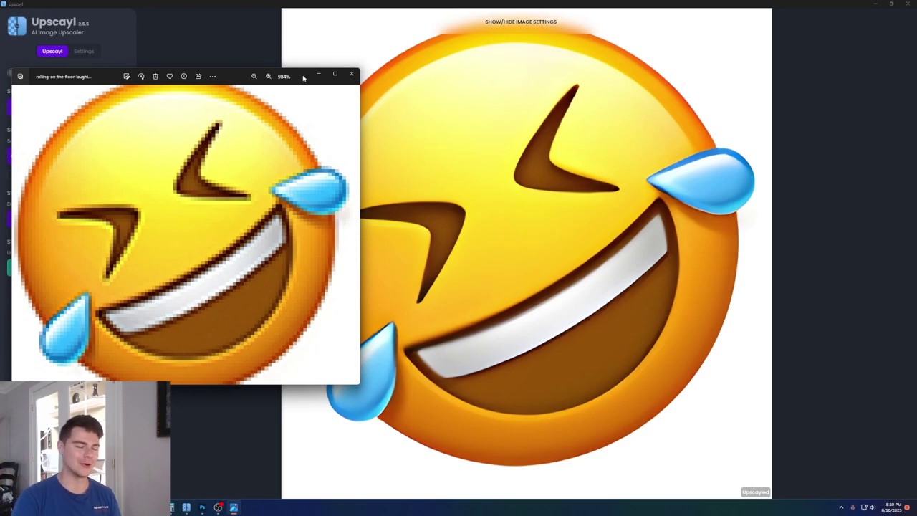
pyautogui.hotkey('alt', 'F4')
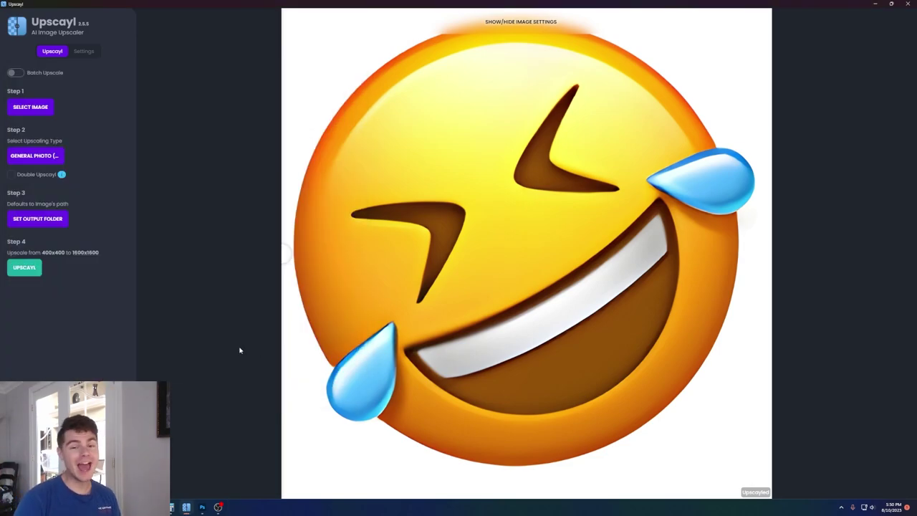
# Turn on Batch Upscale and upscale the whole goats folder into goats_upscayled.
pyautogui.click(15, 73)
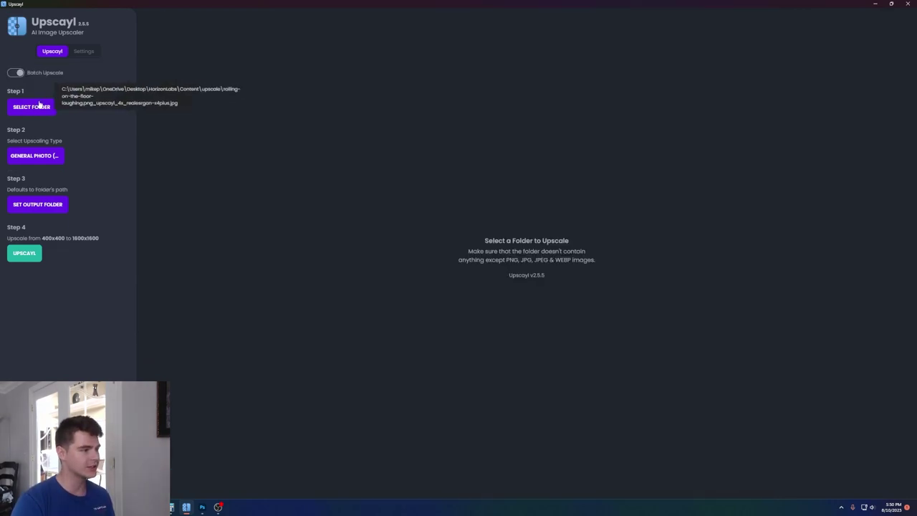
pyautogui.click(30, 106)
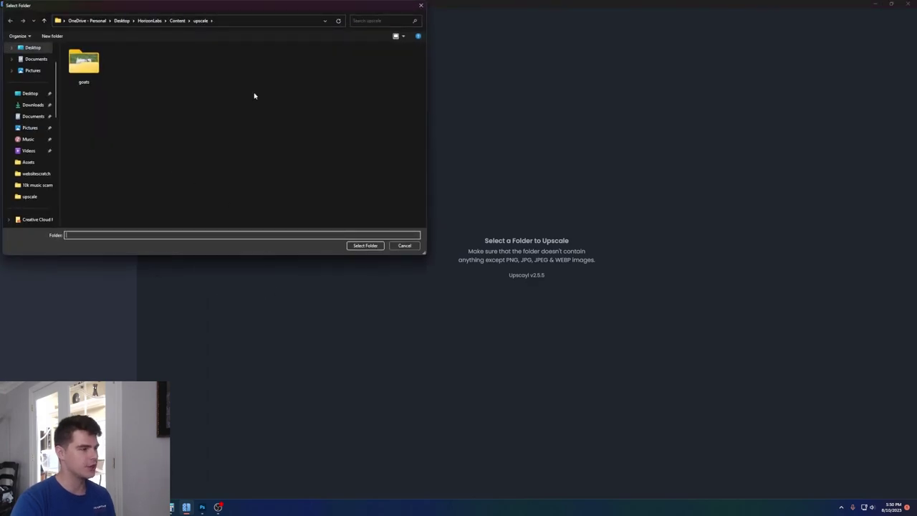
pyautogui.doubleClick(85, 72)
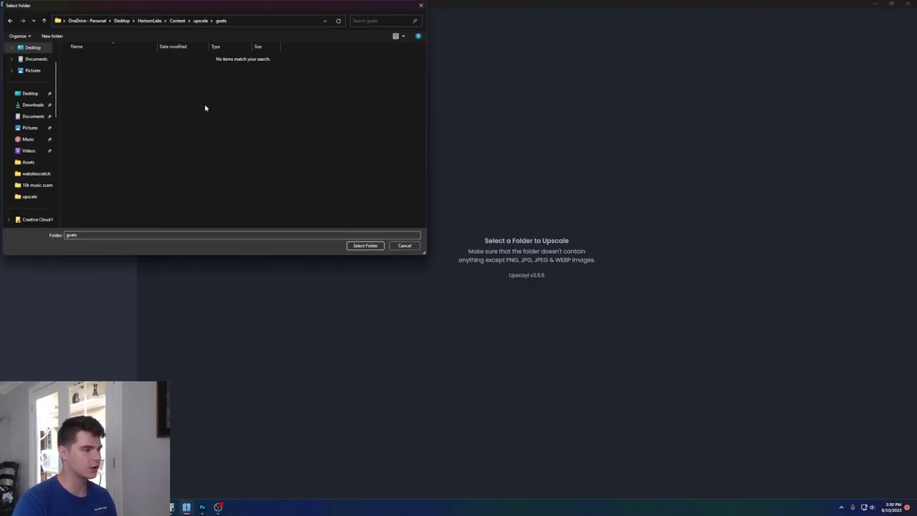
pyautogui.click(200, 20)
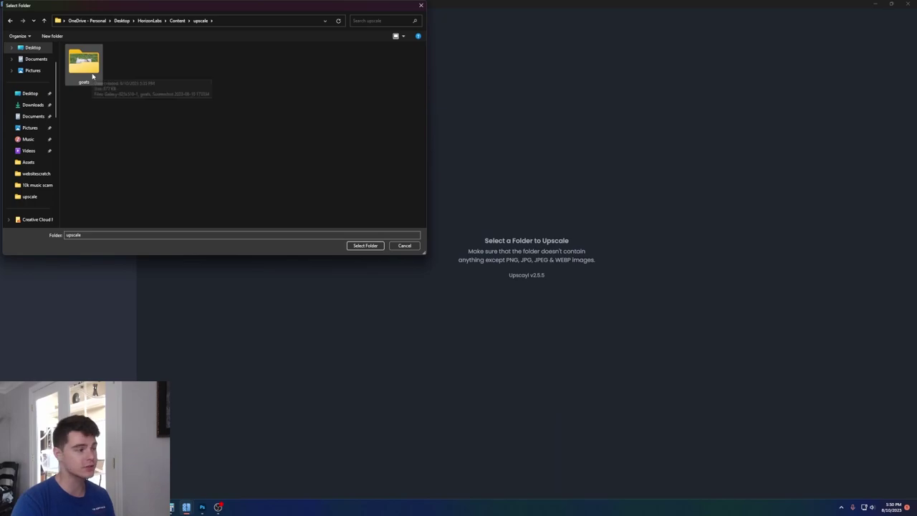
pyautogui.doubleClick(91, 74)
pyautogui.click(365, 245)
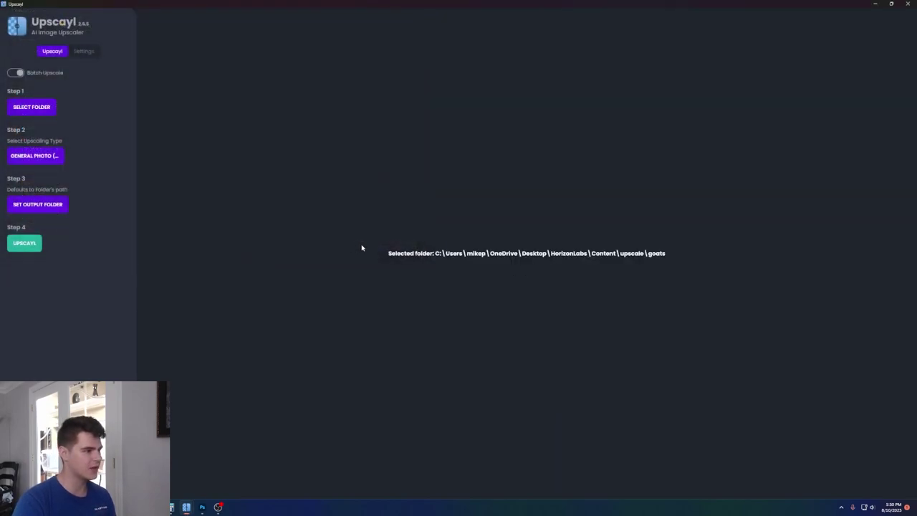
pyautogui.click(28, 245)
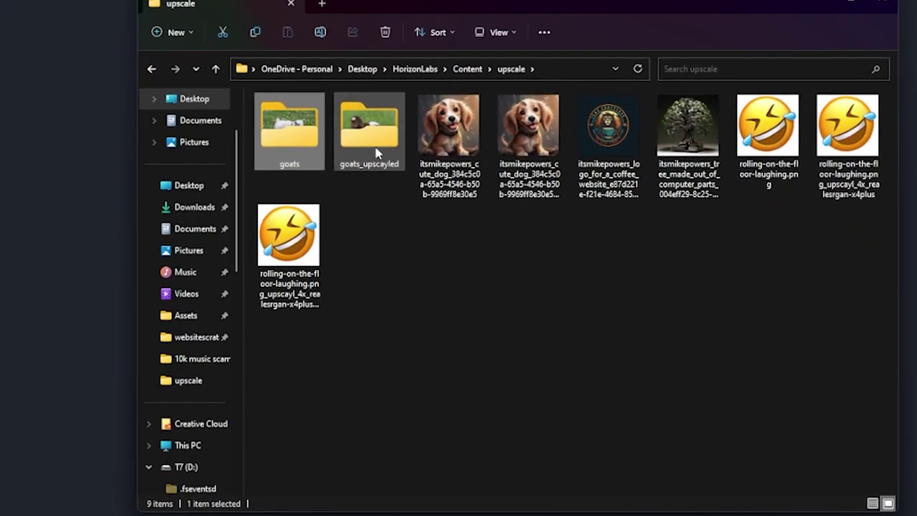
# View the upscaled Galaxy and goats.png photos in goats_upscayled, then close the viewer.
pyautogui.doubleClick(404, 195)
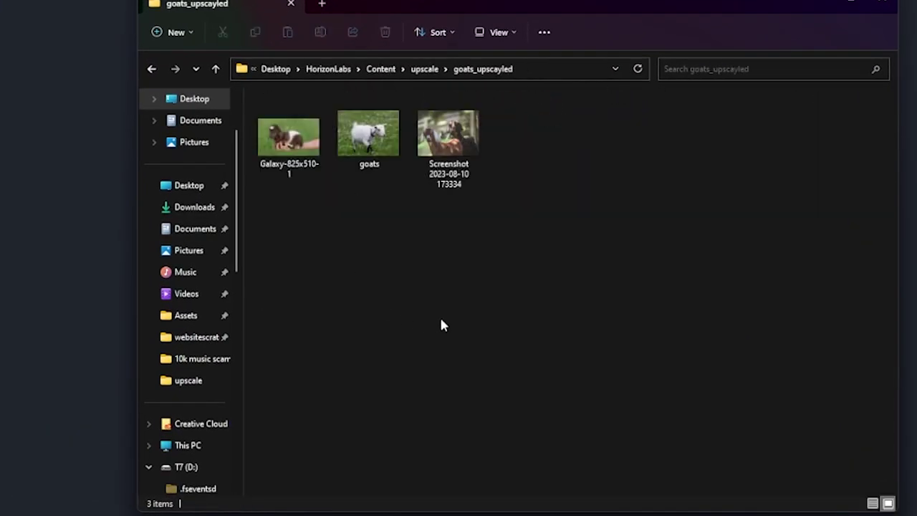
pyautogui.click(379, 198)
pyautogui.doubleClick(378, 198)
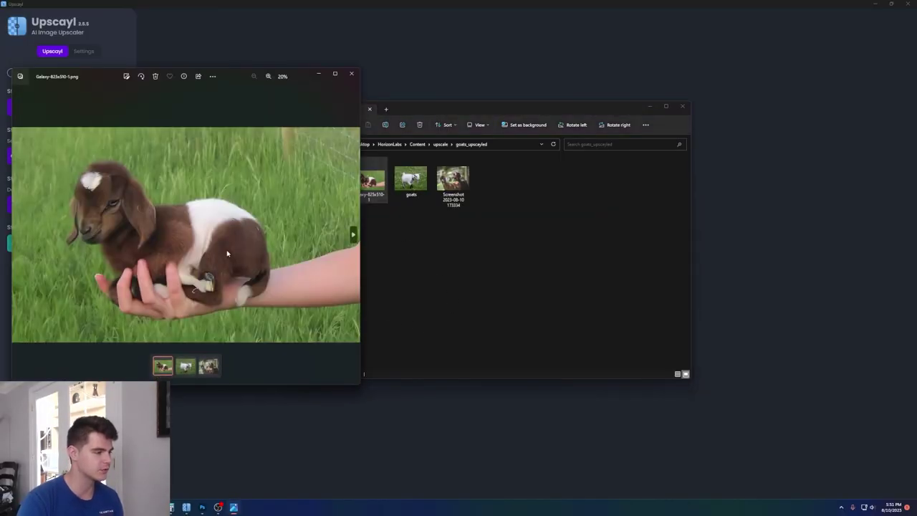
pyautogui.doubleClick(406, 187)
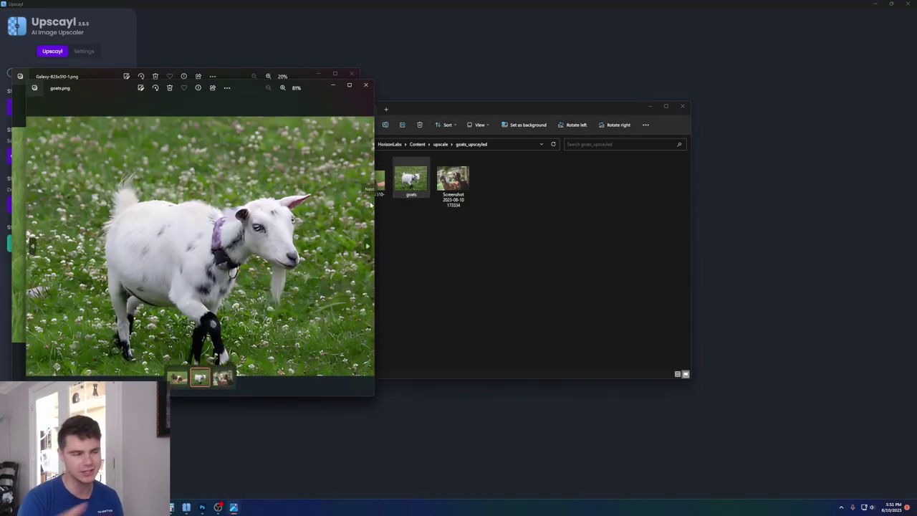
pyautogui.click(366, 85)
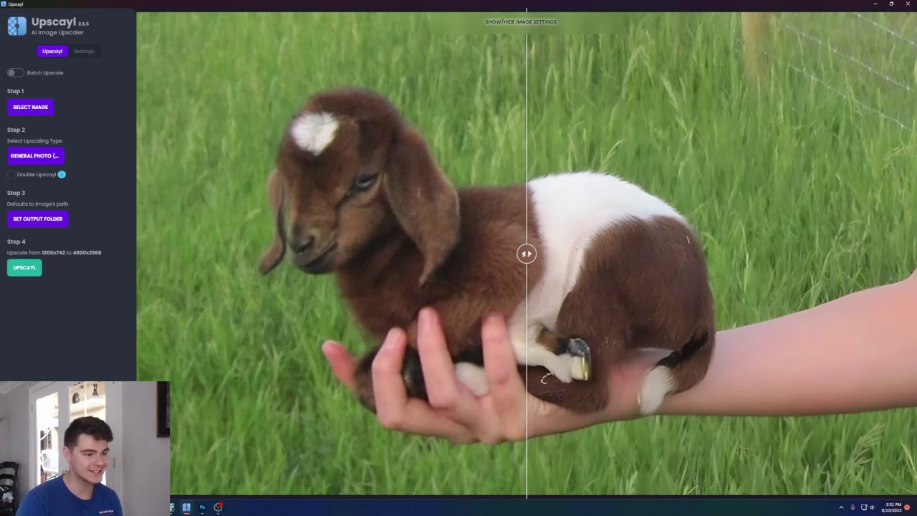
pyautogui.moveTo(526, 253); pyautogui.dragTo(478, 404)
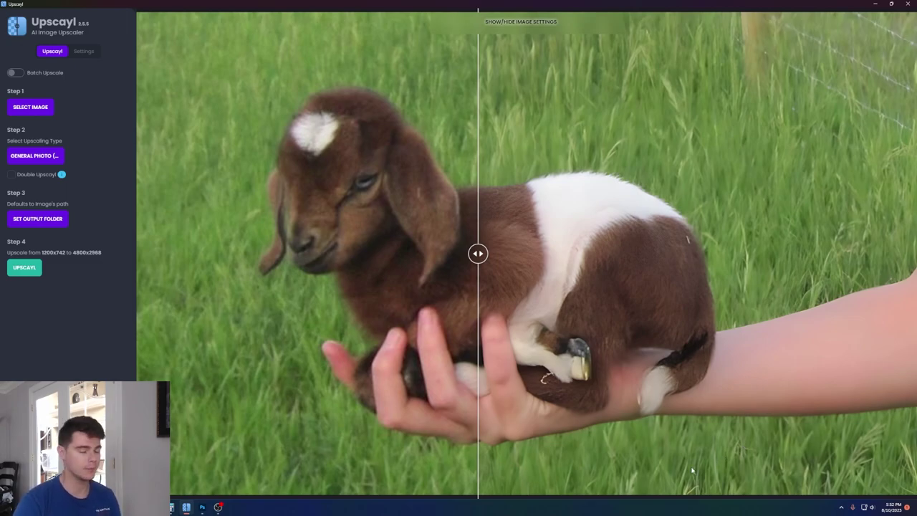
pyautogui.click(30, 106)
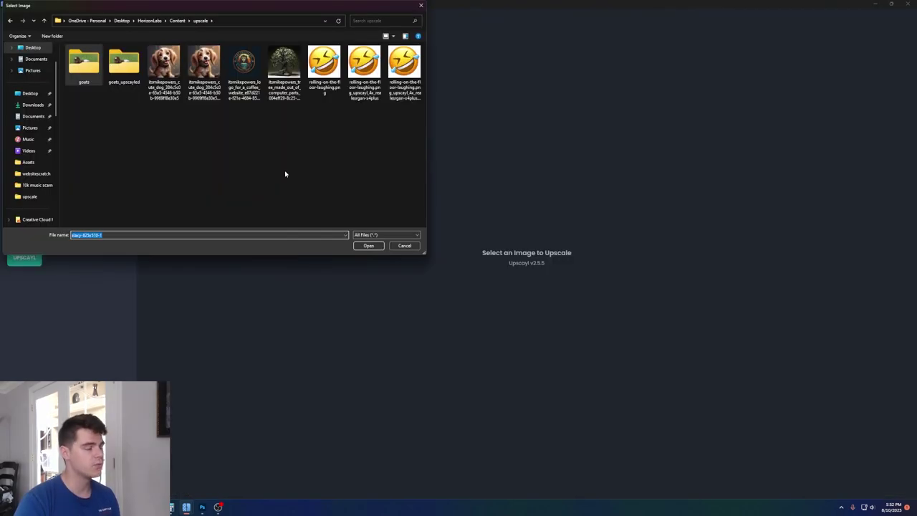
# Upscale the AI computer-parts tree image from 905x905 to 3620x3620 and compare both halves.
pyautogui.doubleClick(283, 65)
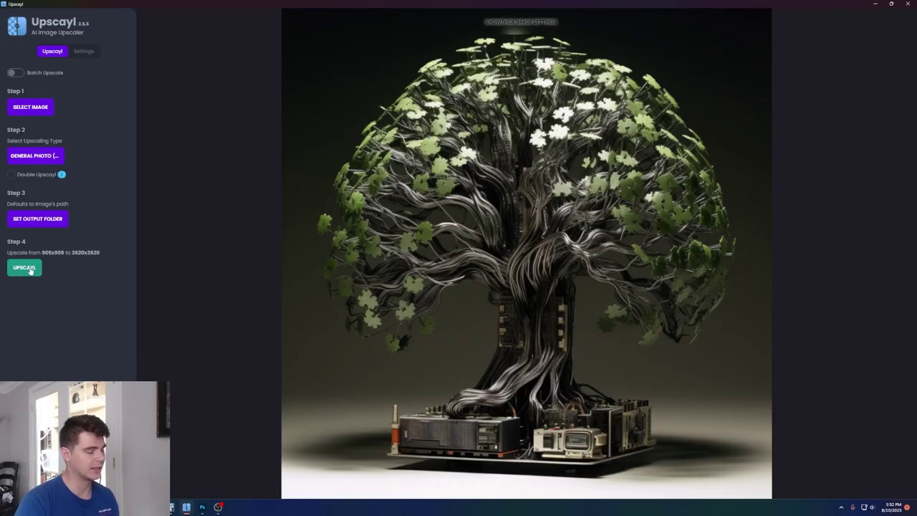
pyautogui.click(63, 287)
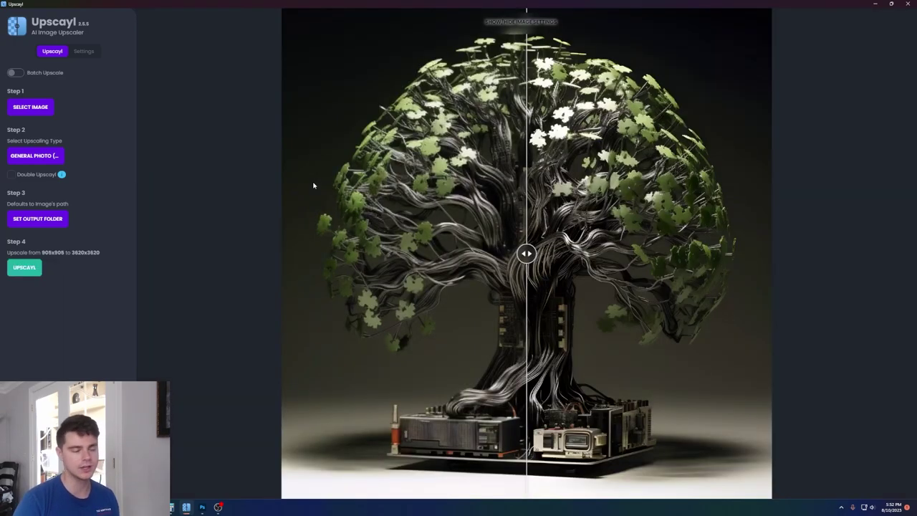
pyautogui.moveTo(527, 279); pyautogui.dragTo(277, 362)
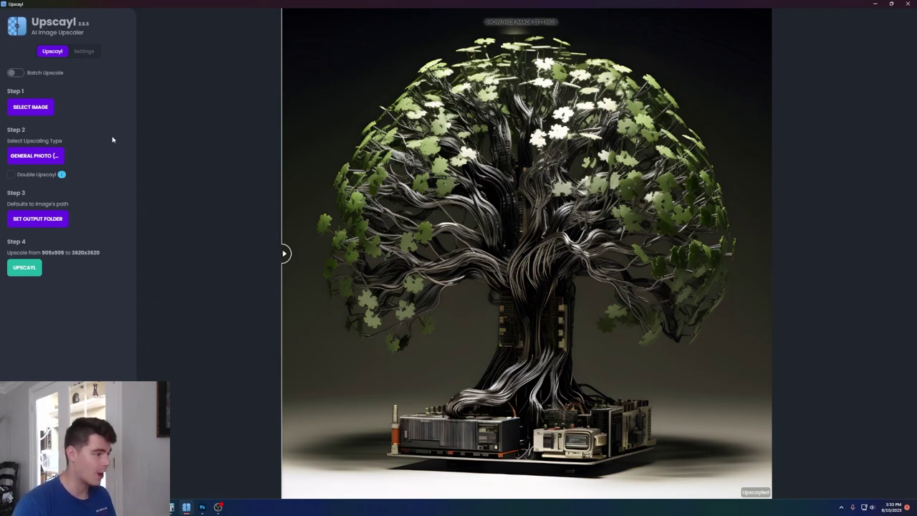
pyautogui.click(39, 157)
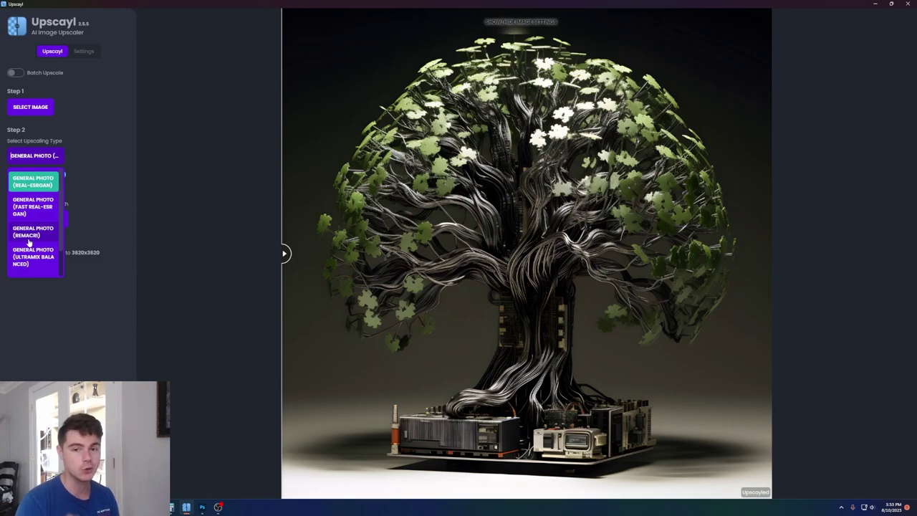
pyautogui.click(32, 208)
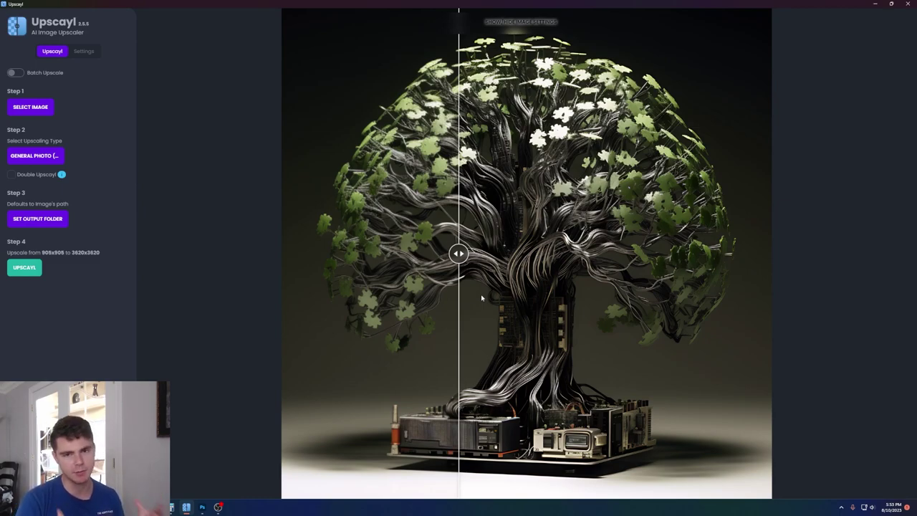
# Enable Double Upscayl and slide the comparison to show the upscaled tree across the image.
pyautogui.click(33, 175)
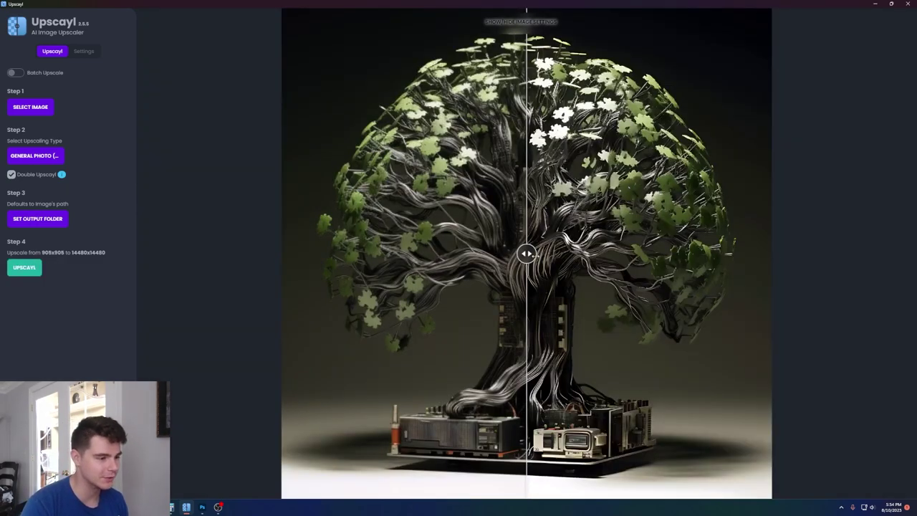
pyautogui.moveTo(530, 254); pyautogui.dragTo(337, 286)
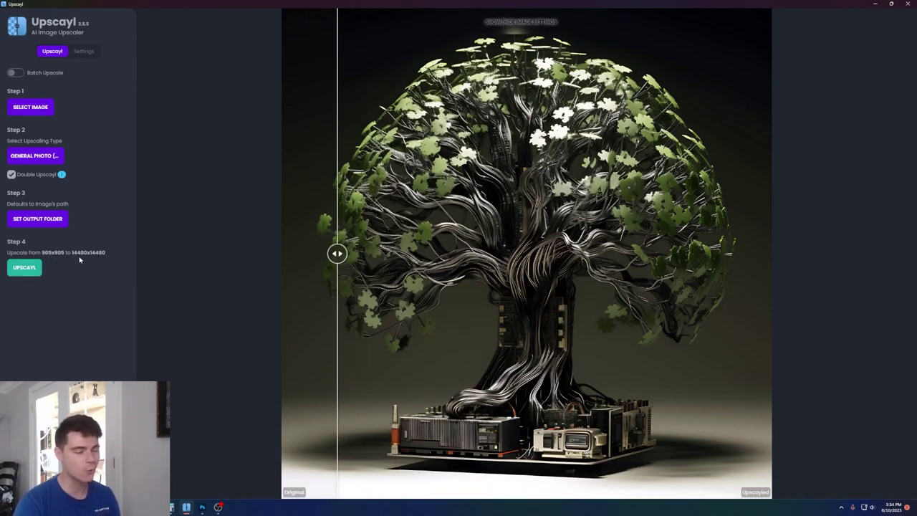
pyautogui.moveTo(337, 253); pyautogui.dragTo(285, 253)
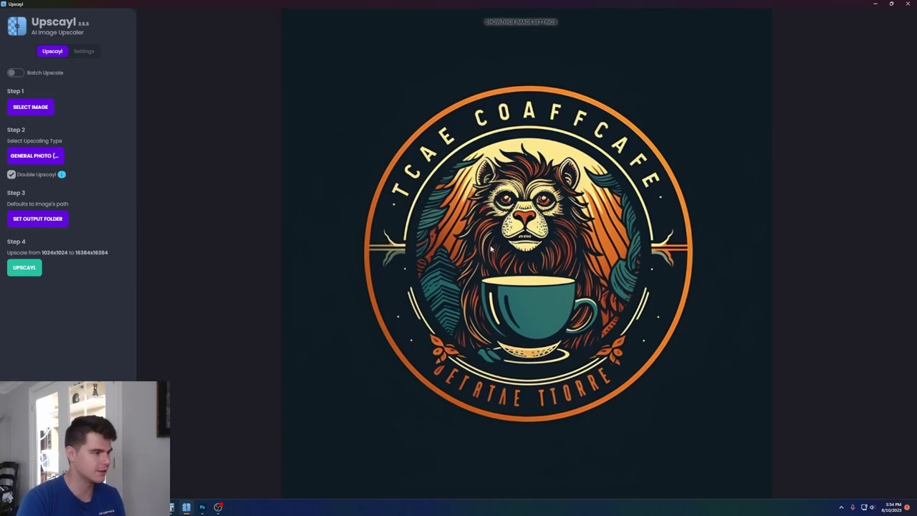
# Double-upscale the coffee lion logo to 16384x16384 and slide to show the full result.
pyautogui.click(24, 267)
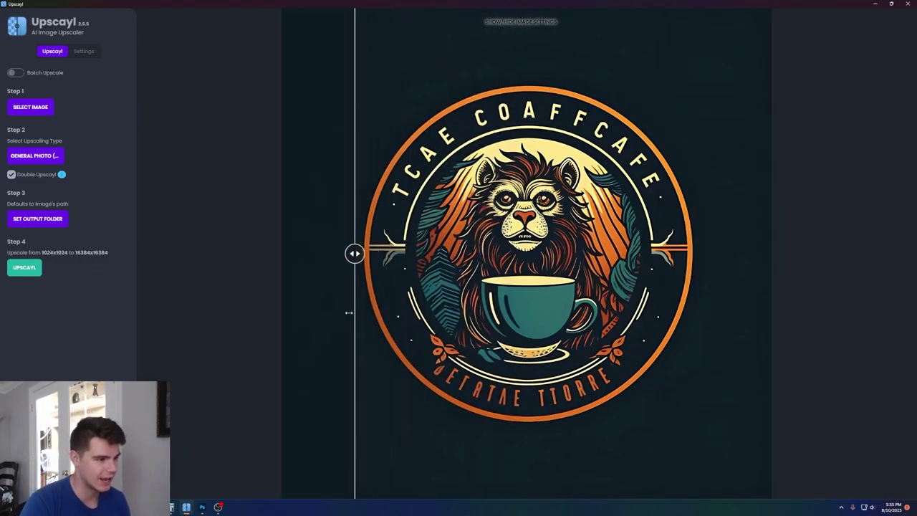
pyautogui.moveTo(349, 313); pyautogui.dragTo(282, 313)
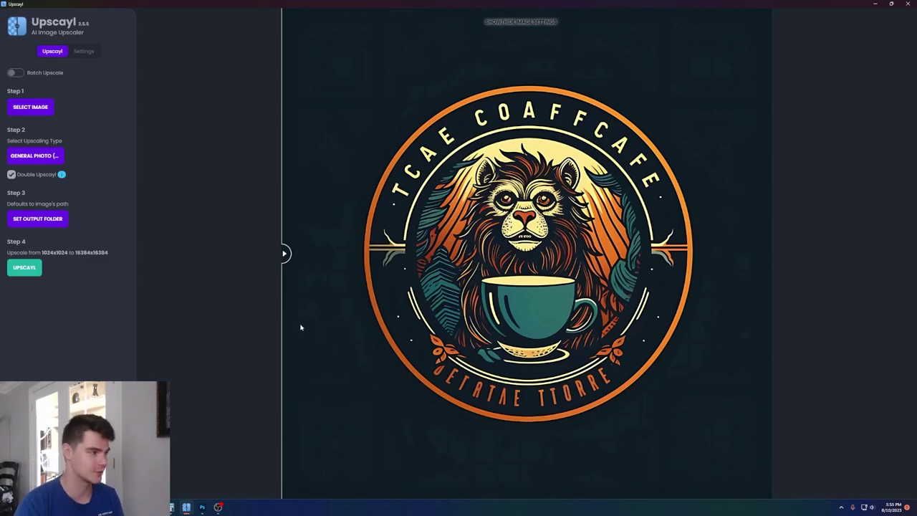
# Open Settings and try the Emerald and Retro themes.
pyautogui.click(83, 51)
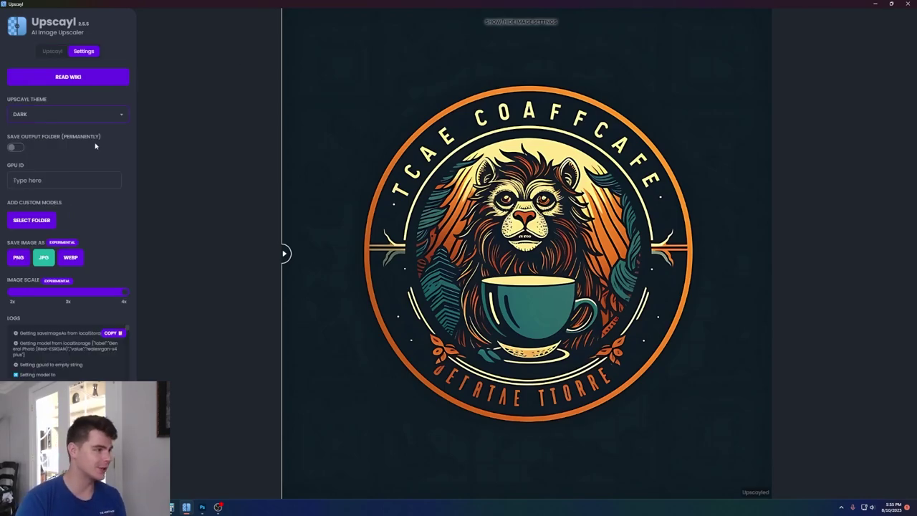
pyautogui.click(86, 119)
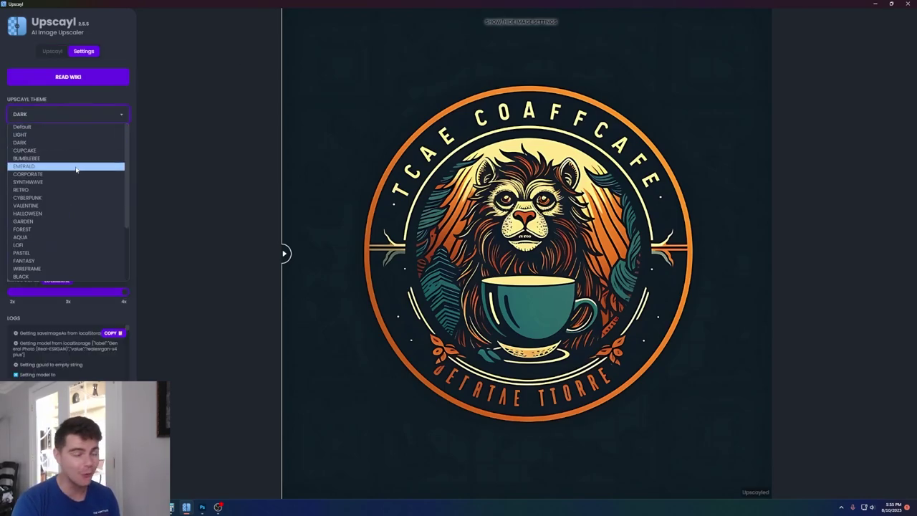
pyautogui.click(76, 167)
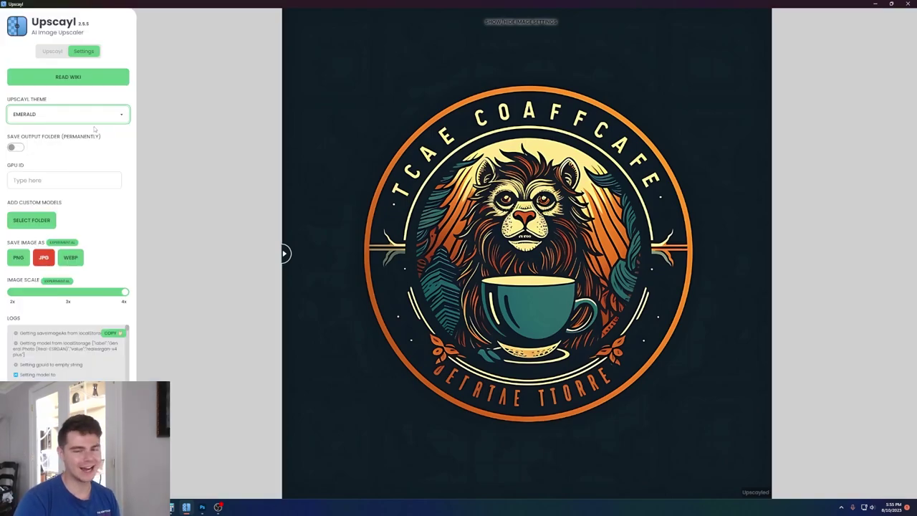
pyautogui.click(94, 116)
pyautogui.click(71, 189)
# Try the Garden and Wireframe themes, then settle on Synthwave.
pyautogui.click(77, 115)
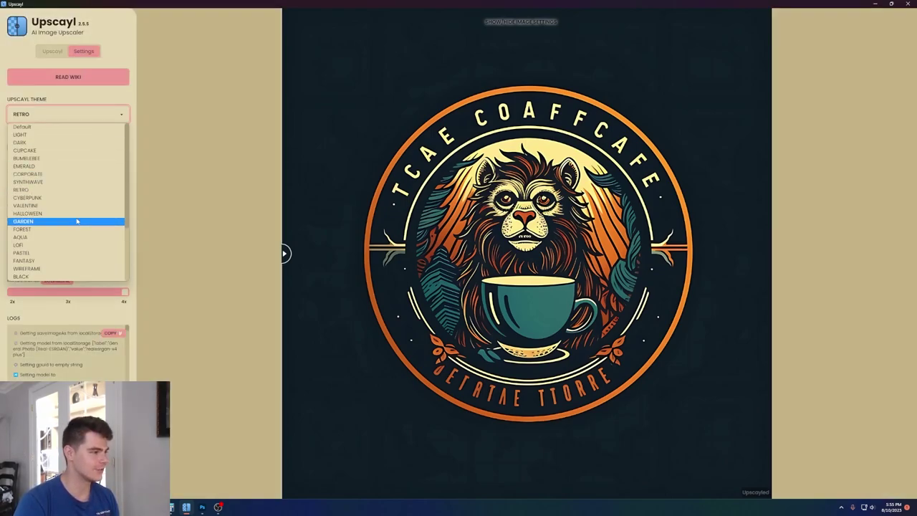
pyautogui.click(76, 221)
pyautogui.click(71, 114)
pyautogui.scroll(-3, 77, 180)
pyautogui.click(91, 206)
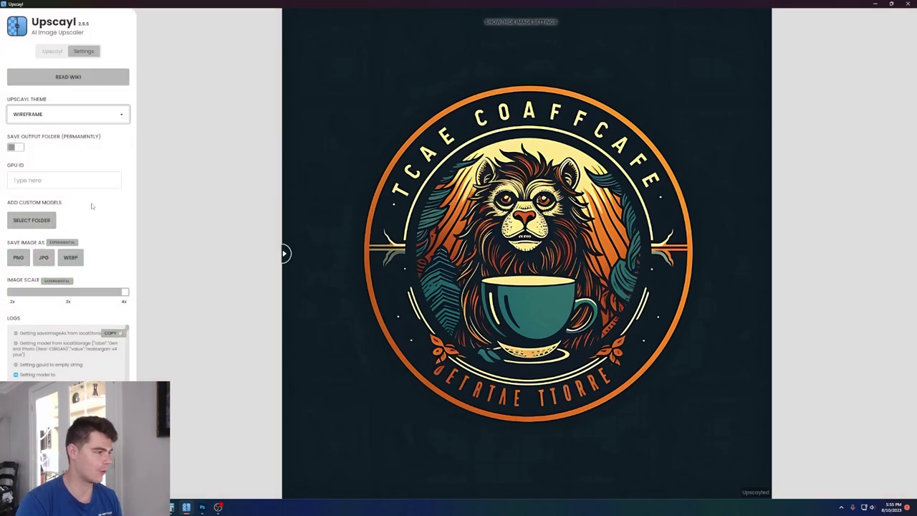
pyautogui.click(82, 115)
pyautogui.click(78, 181)
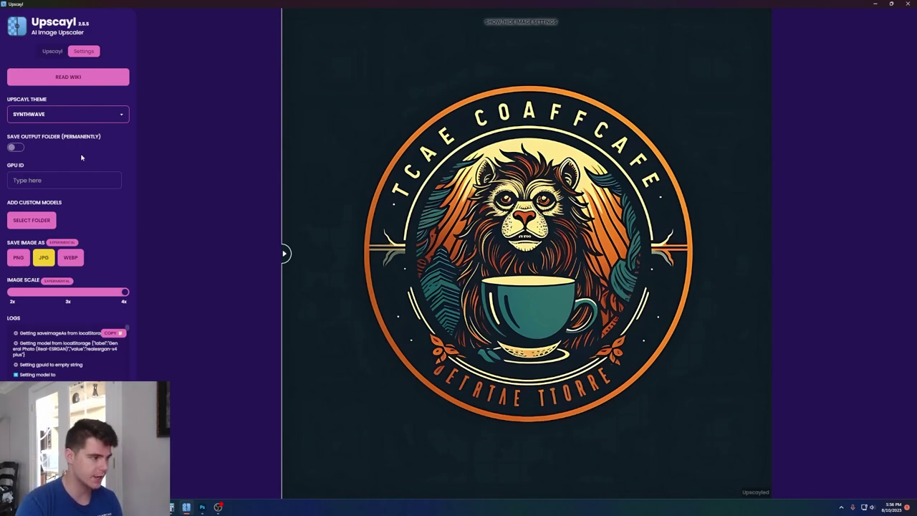
# Set Save Image As to WEBP after trying PNG and JPG, keeping the image scale at 4x.
pyautogui.click(19, 257)
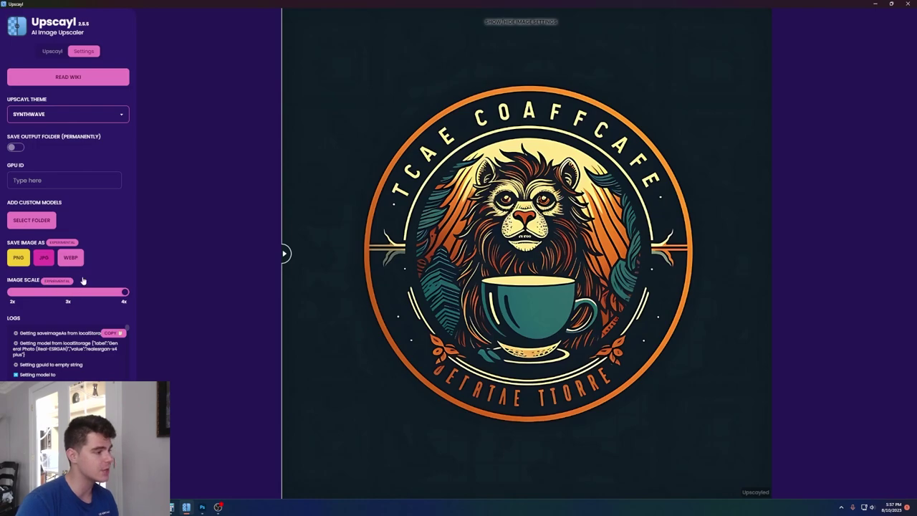
pyautogui.click(43, 259)
pyautogui.click(74, 262)
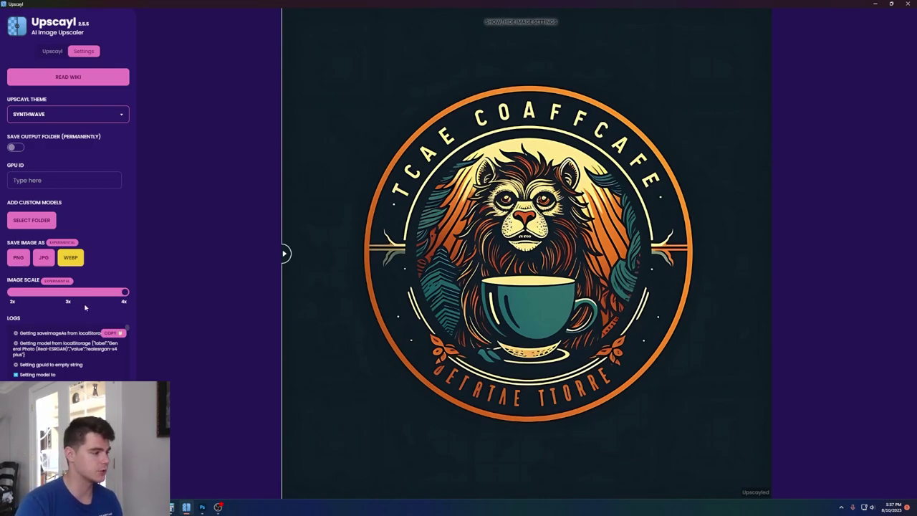
pyautogui.moveTo(40, 296); pyautogui.dragTo(131, 298)
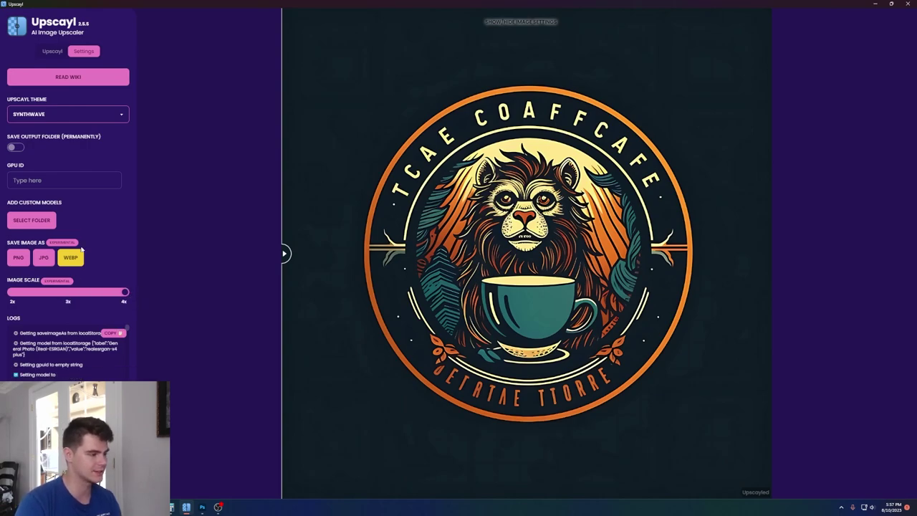